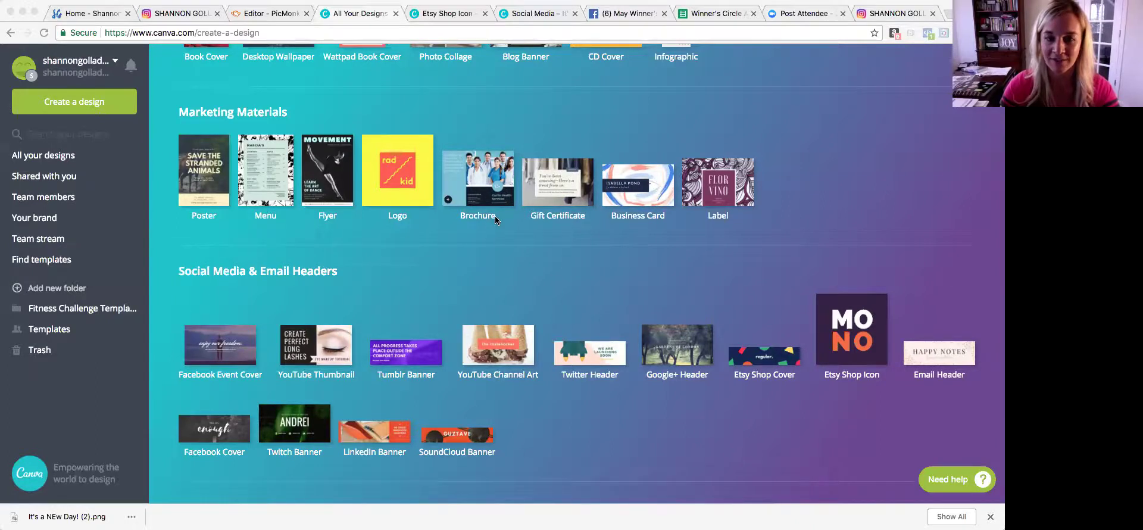
Return from the create-a-design page to the Canva home page via the address bar.
scroll(494, 216, up, 2)
scroll(494, 219, up, 3)
scroll(287, 114, up, 3)
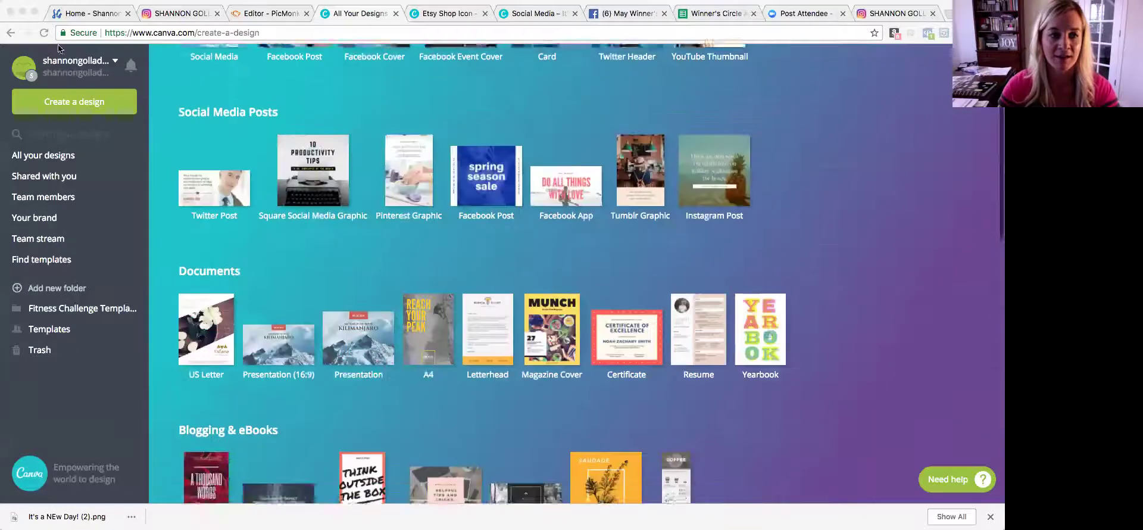
scroll(287, 116, up, 3)
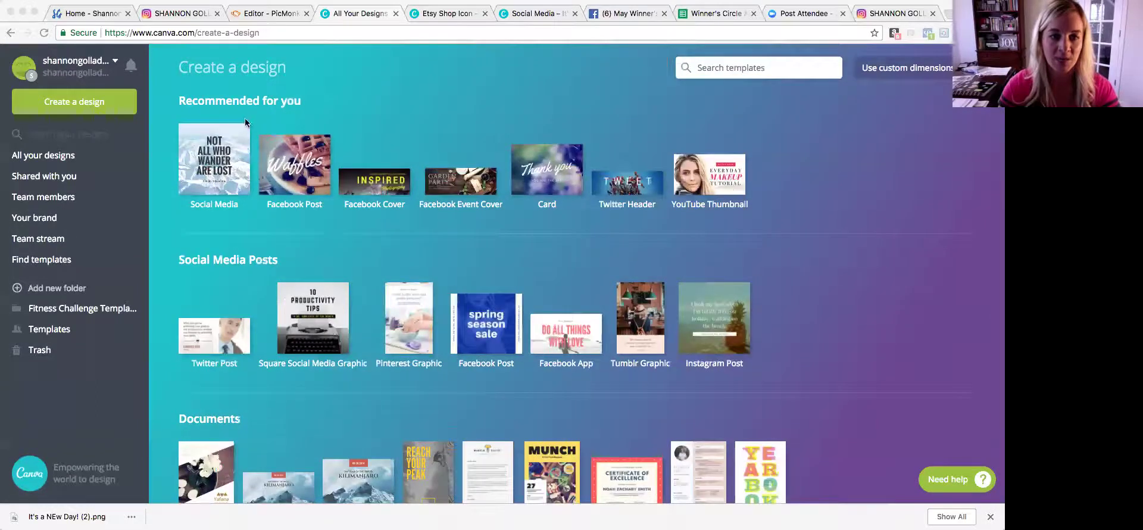
click(208, 34)
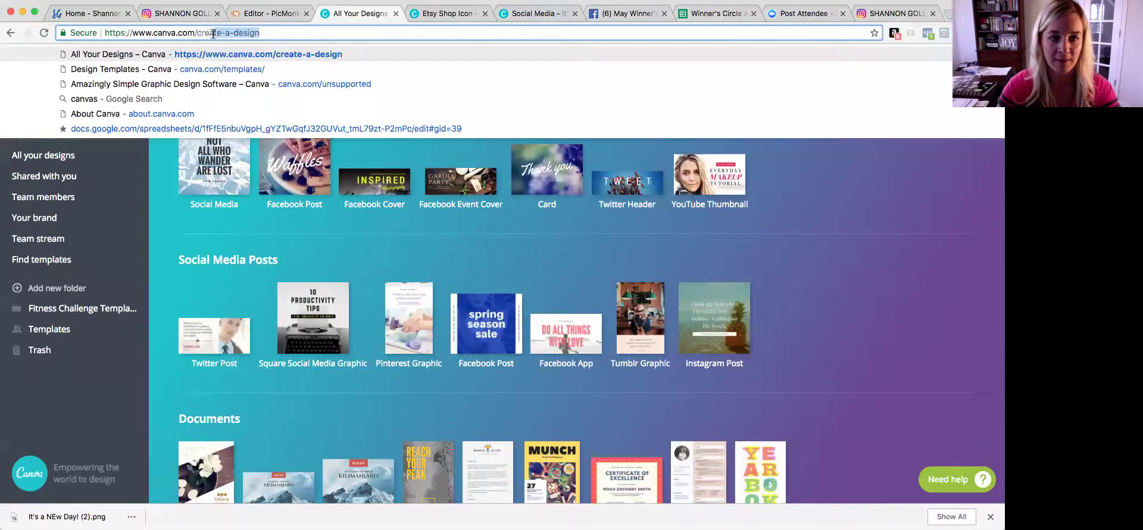
key(BackSpace)
key(Return)
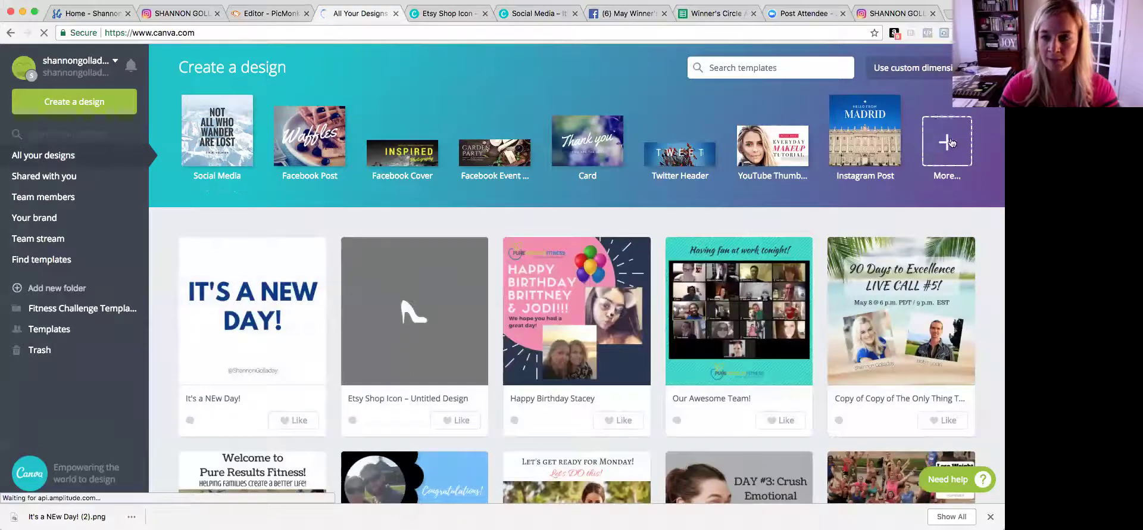
Create a new blank Etsy Shop Icon design (500 × 500 px) from the full design-type list.
click(947, 143)
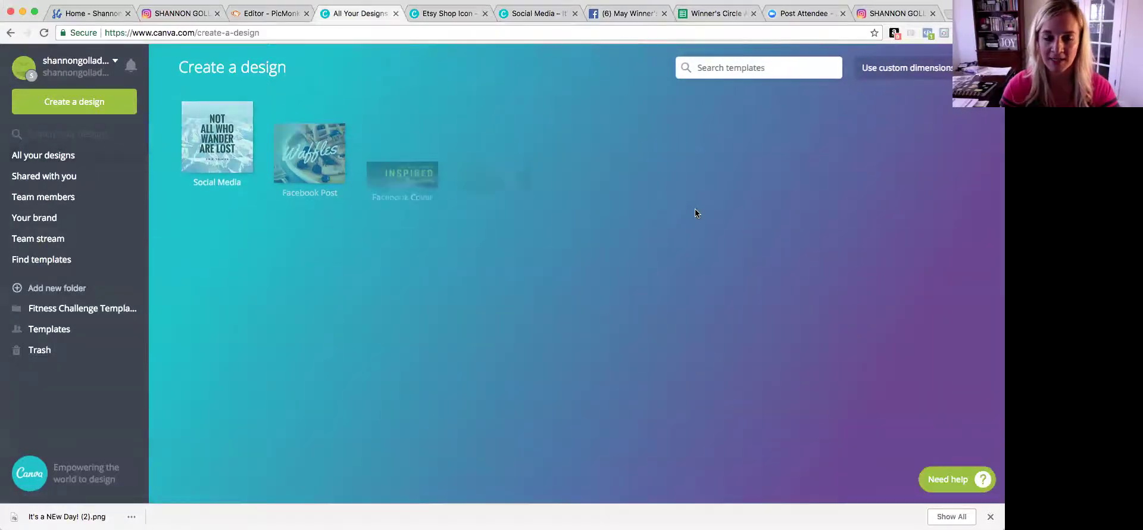
scroll(595, 214, down, 4)
scroll(536, 232, down, 1)
scroll(496, 242, down, 4)
scroll(230, 233, down, 4)
scroll(271, 218, down, 2)
scroll(271, 218, down, 1)
scroll(272, 217, down, 1)
scroll(273, 216, up, 4)
scroll(272, 213, up, 1)
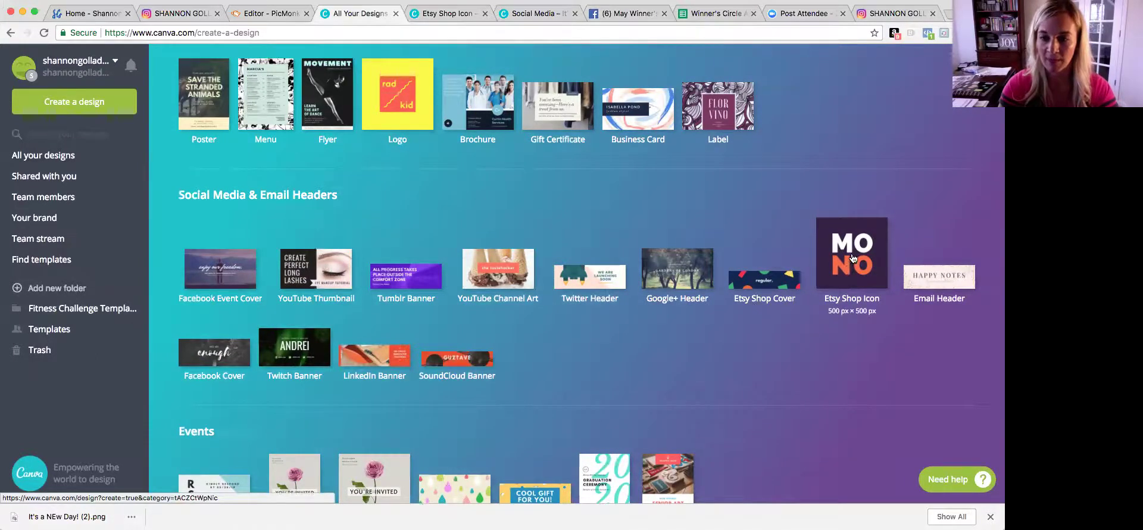
click(847, 269)
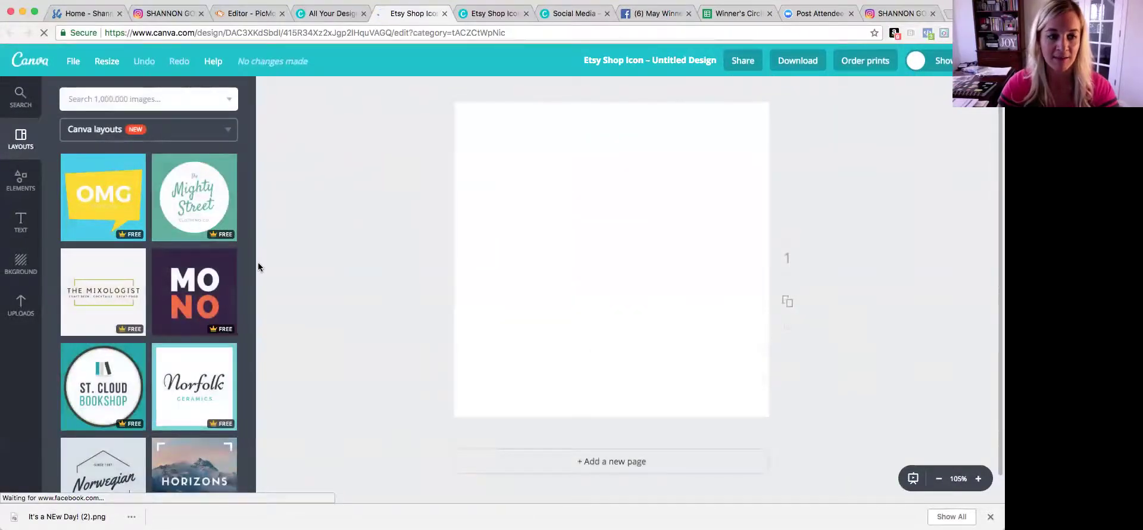
Try pink, purple, cyan, black and grey palette swatches as the square's background colour.
click(21, 262)
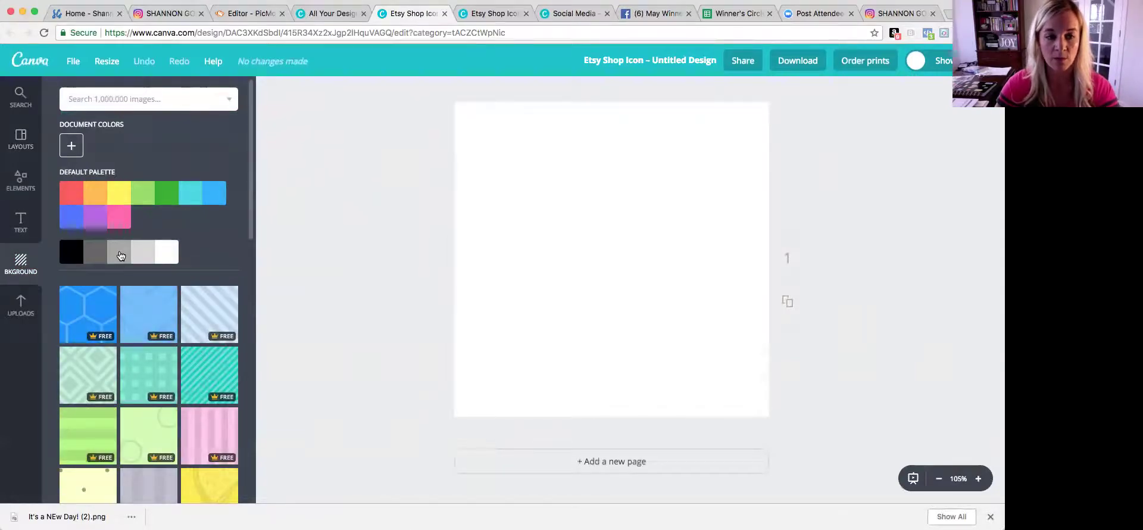
click(123, 225)
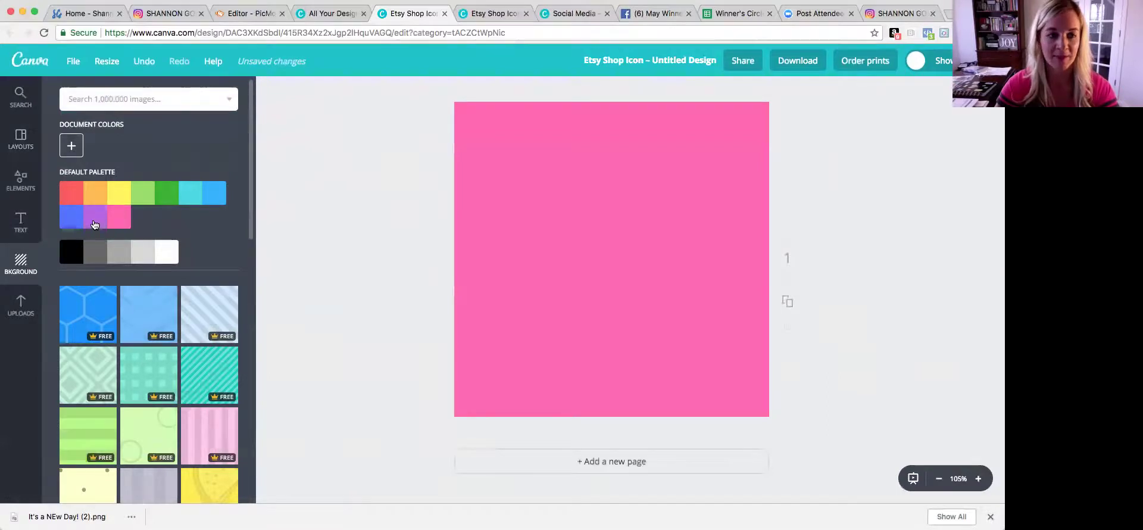
click(93, 224)
click(192, 200)
click(69, 249)
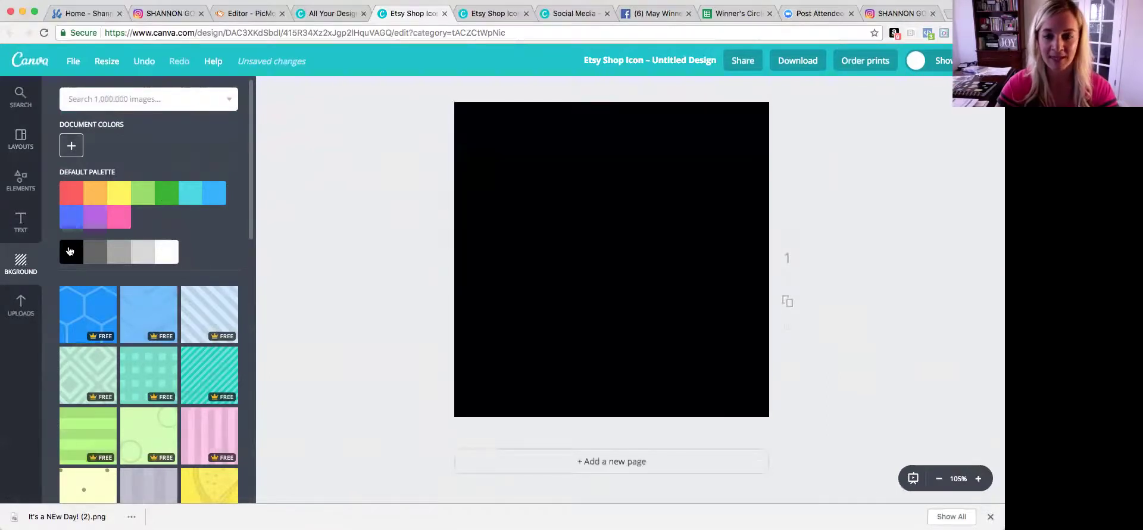
click(114, 257)
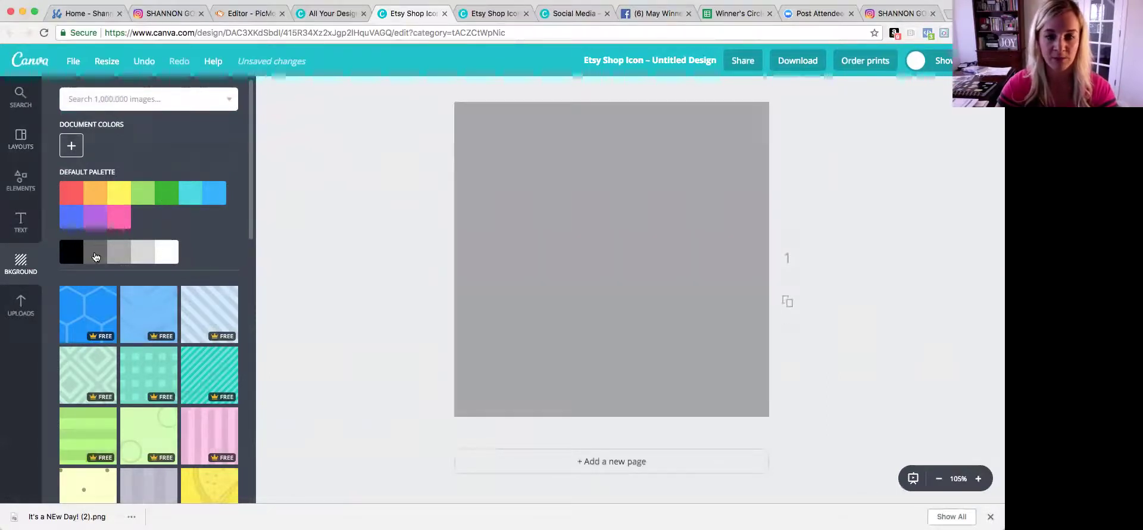
click(95, 252)
Mix a custom hot pink (ff067d) document colour for the background, after trying yellow shades.
click(71, 255)
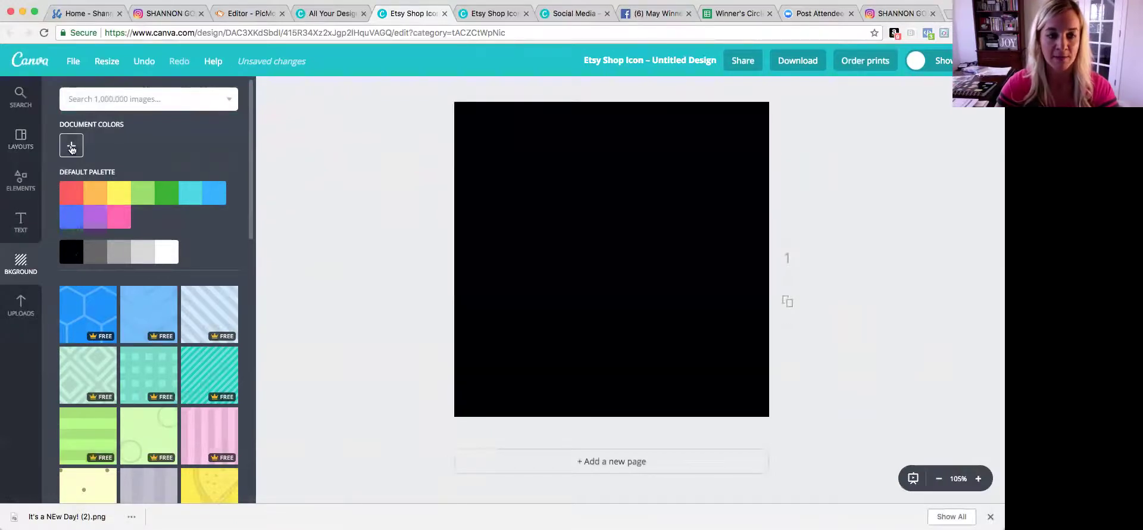
click(71, 146)
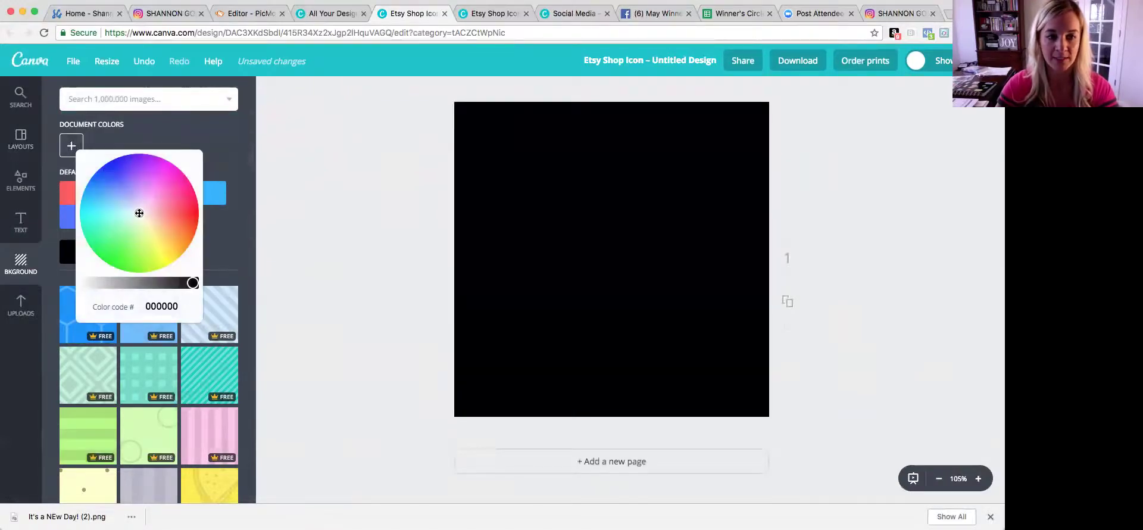
drag(169, 221, 167, 236)
drag(105, 281, 85, 283)
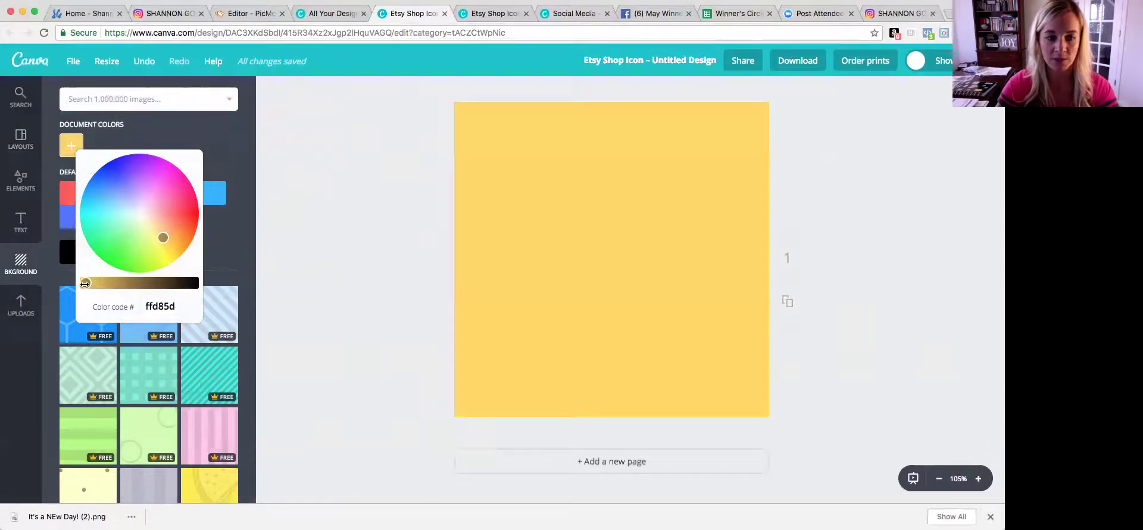
click(146, 306)
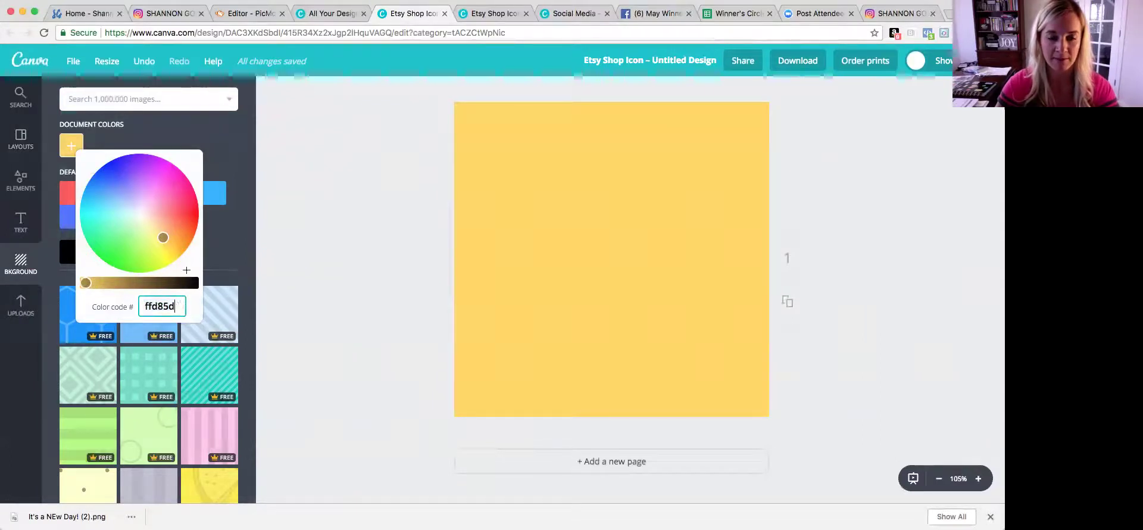
drag(184, 228, 185, 188)
click(314, 227)
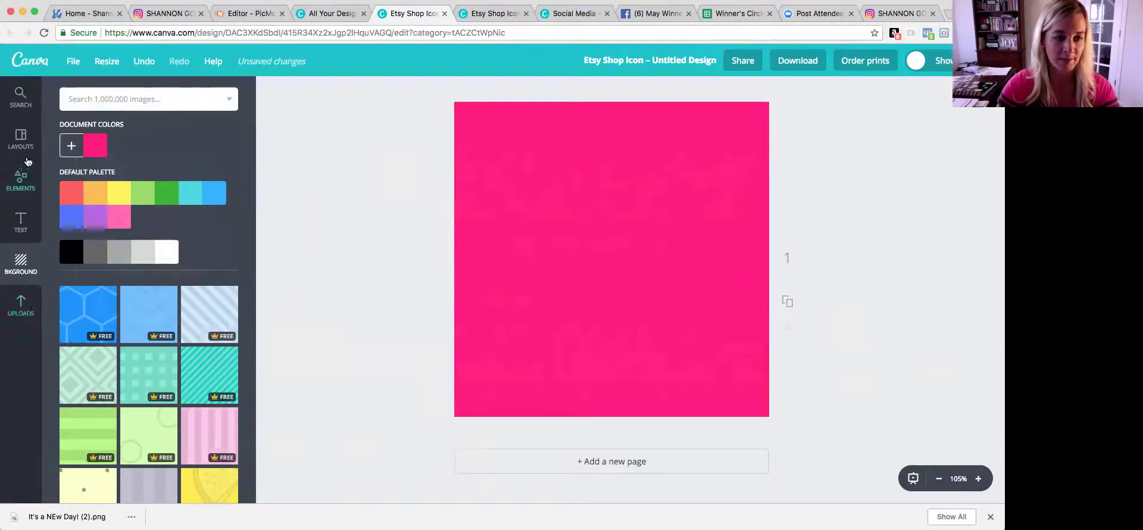
Search the Elements library for 'weights' and filter the results to illustrations.
click(21, 184)
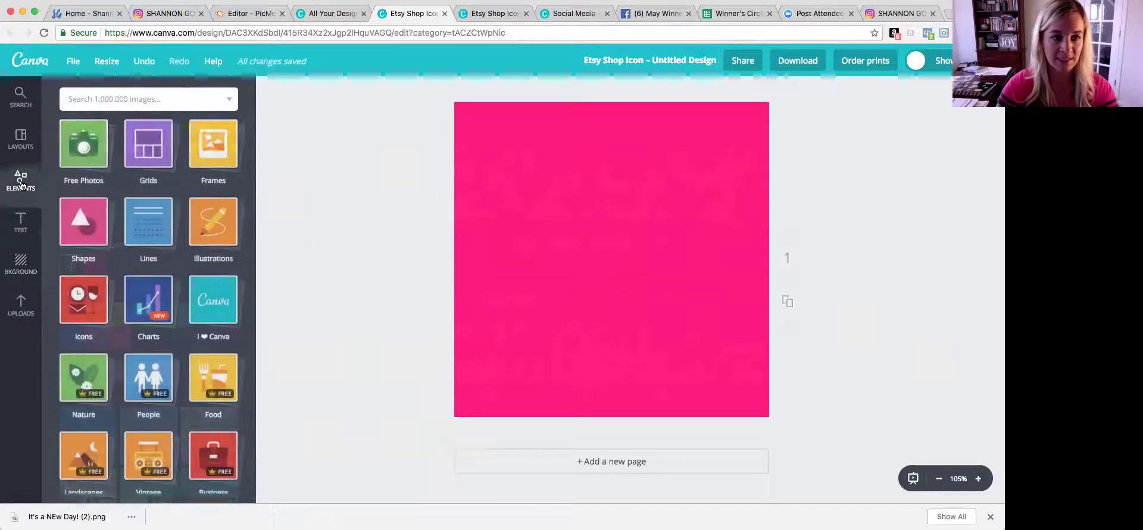
click(127, 99)
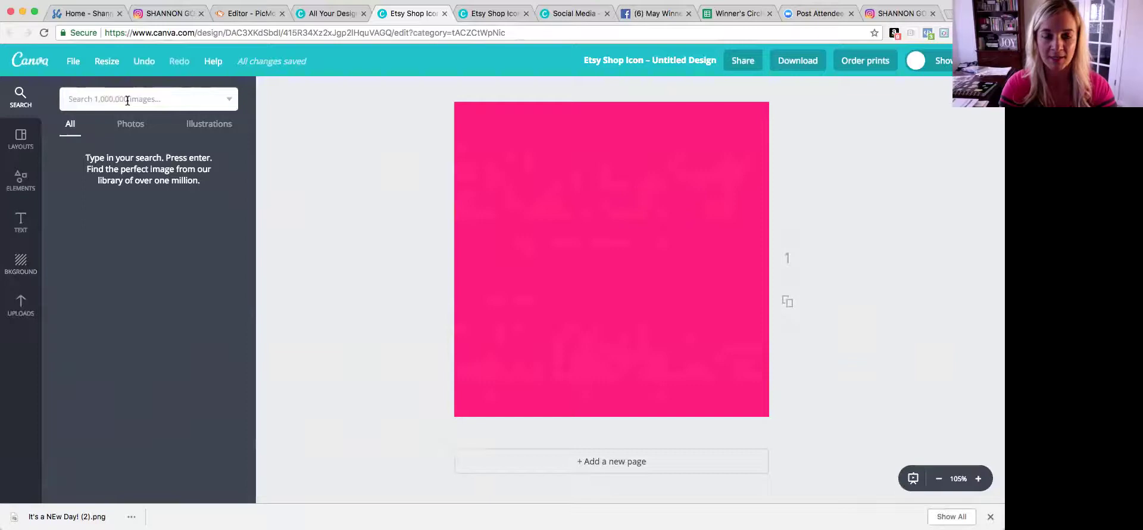
text(weights)
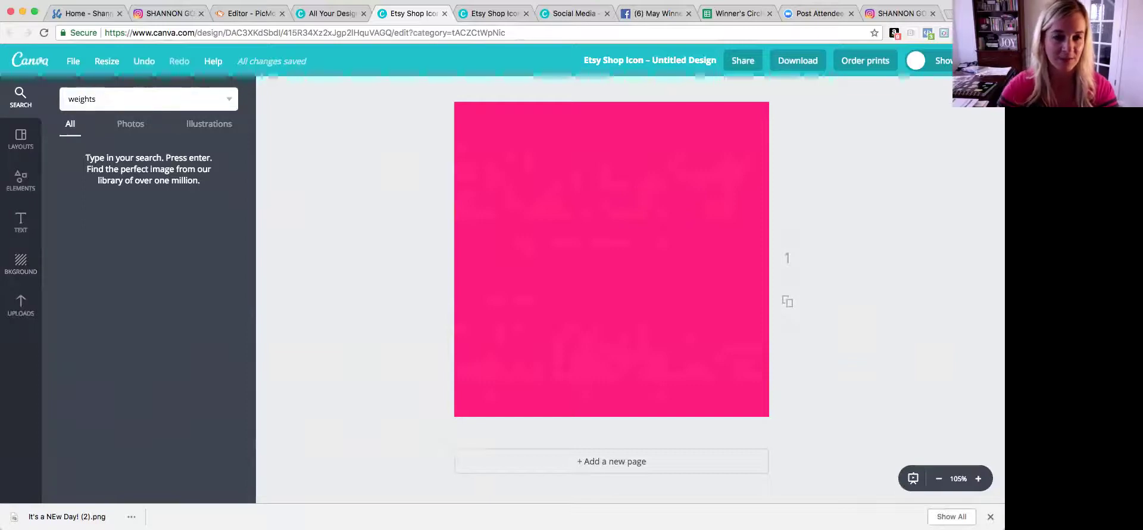
key(Return)
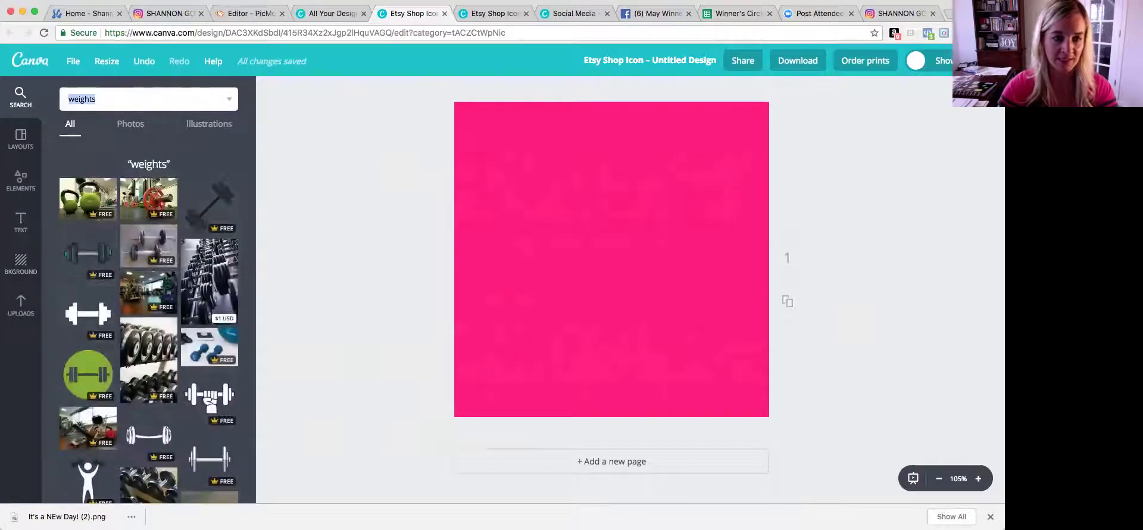
click(202, 126)
Add the barbell illustration from the weights results onto the pink square.
scroll(203, 232, down, 2)
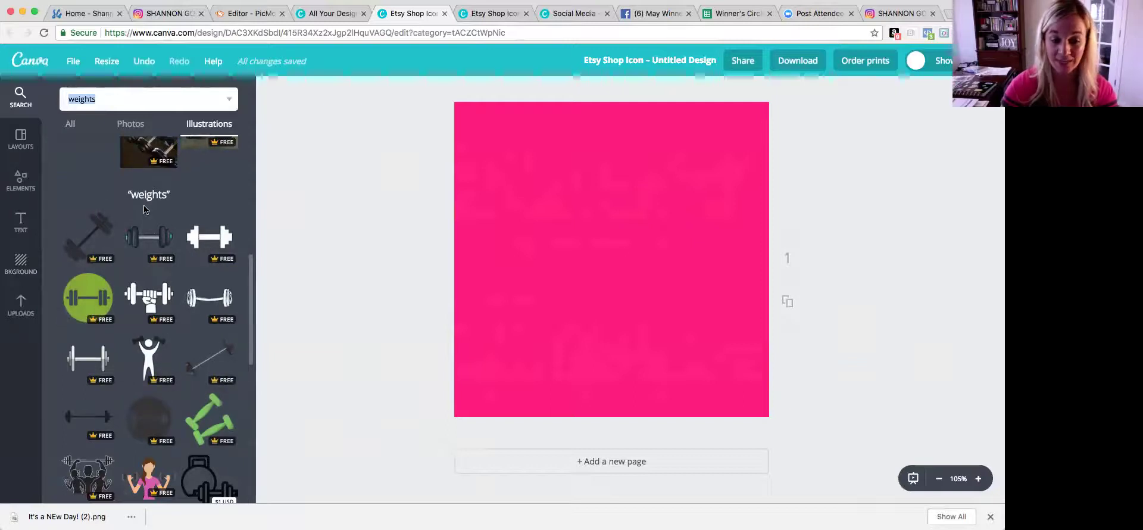
scroll(144, 208, down, 3)
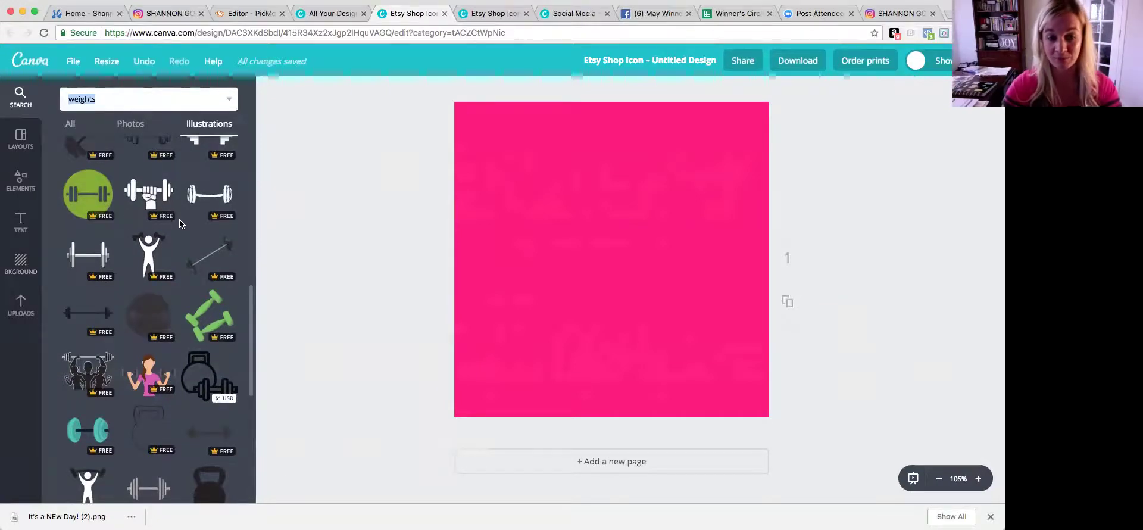
scroll(179, 219, up, 3)
scroll(180, 223, up, 2)
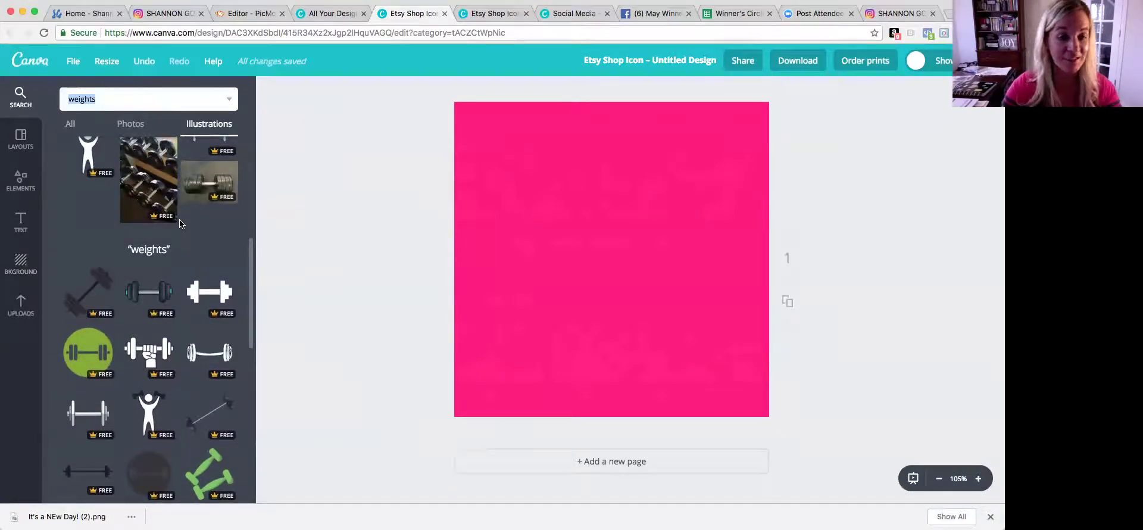
scroll(180, 223, up, 1)
scroll(98, 278, up, 2)
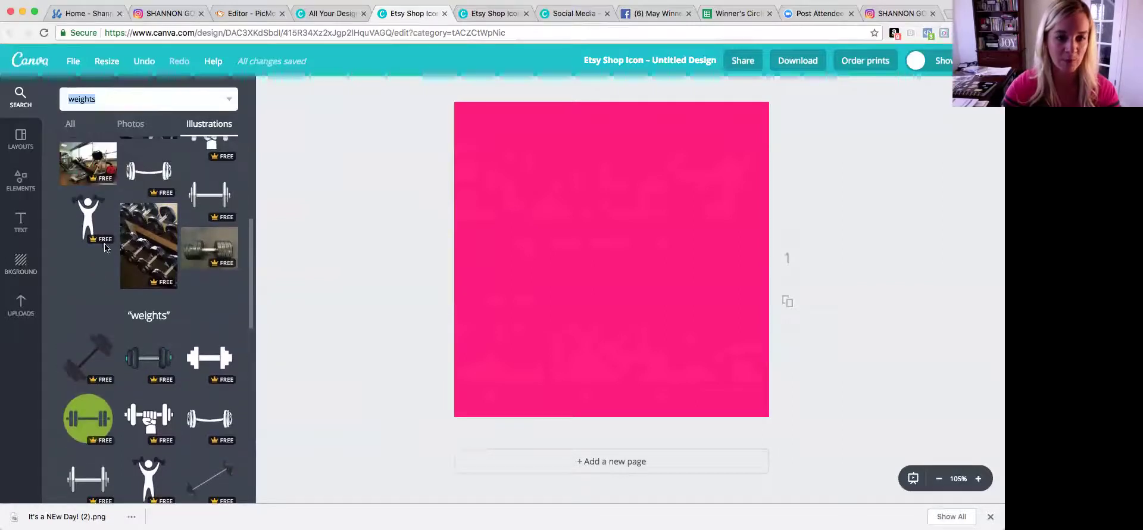
scroll(104, 249, up, 1)
scroll(101, 249, up, 1)
click(150, 218)
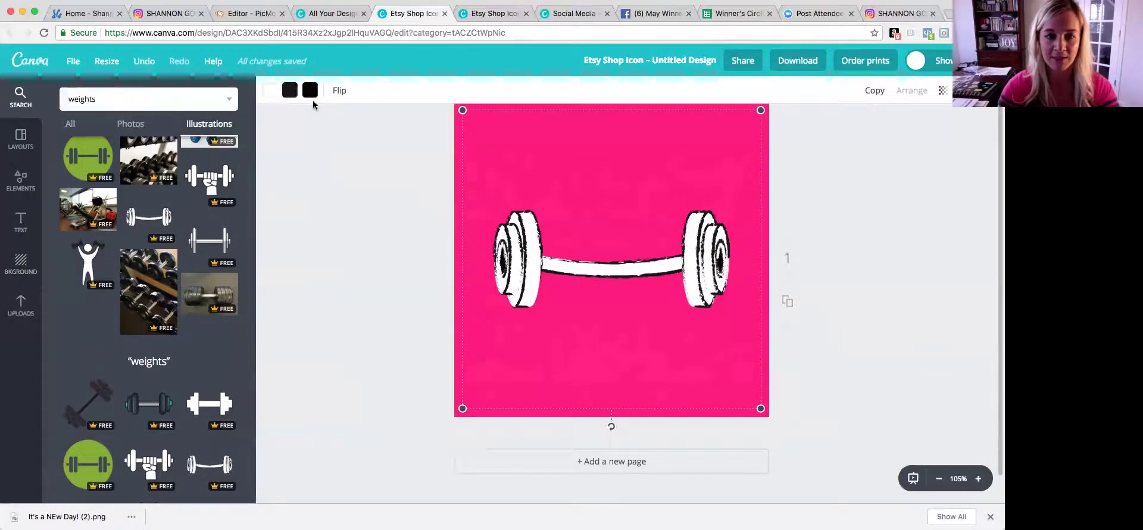
Change both of the barbell's colour swatches to white.
click(289, 91)
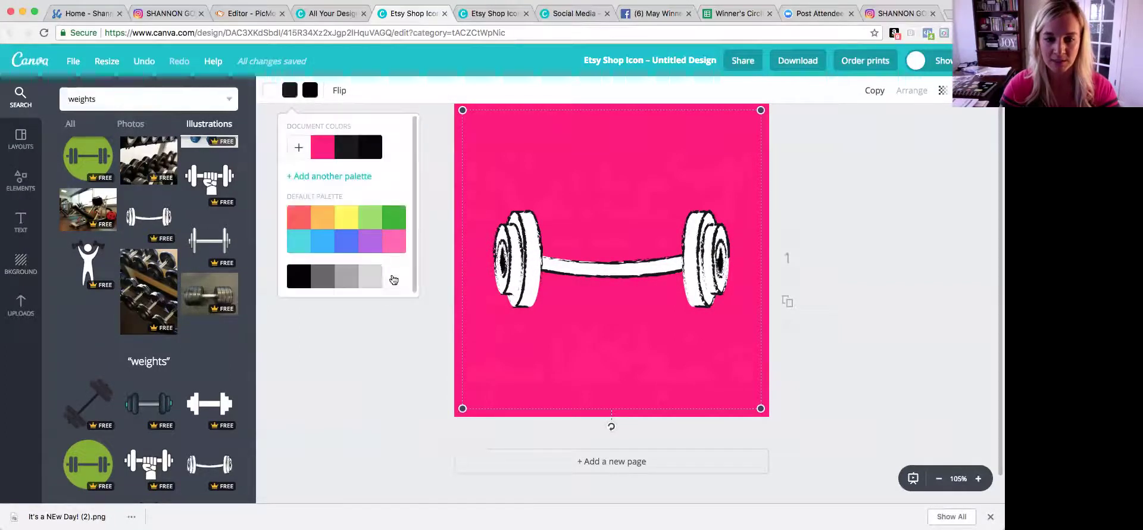
click(393, 276)
click(518, 262)
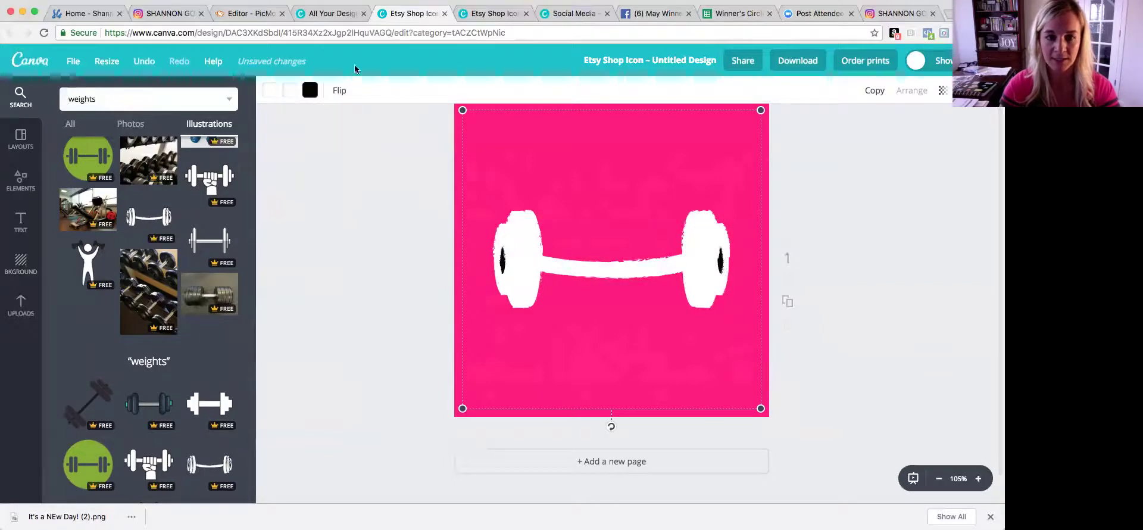
click(310, 90)
click(413, 277)
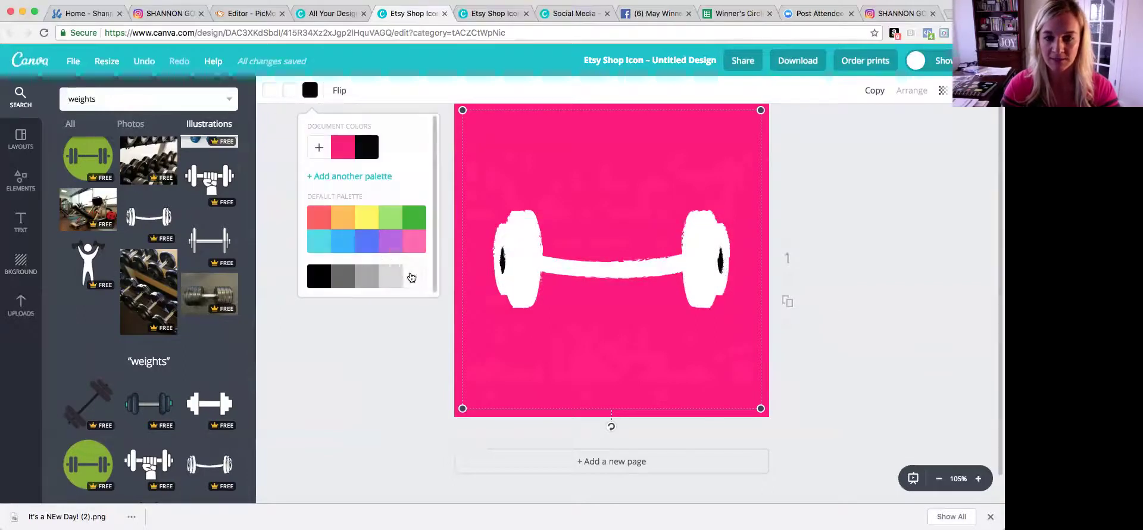
click(390, 329)
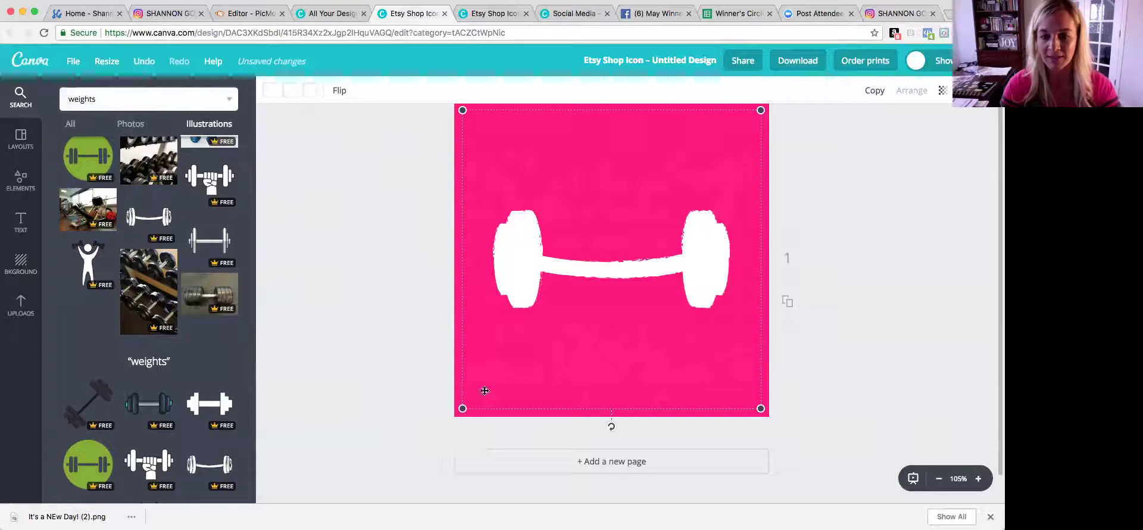
Shrink the barbell to a small size and centre it on the canvas.
mouse_move(463, 408)
mouse_down()
mouse_move(668, 188)
mouse_move(676, 196)
mouse_move(584, 305)
mouse_up()
drag(607, 270, 600, 273)
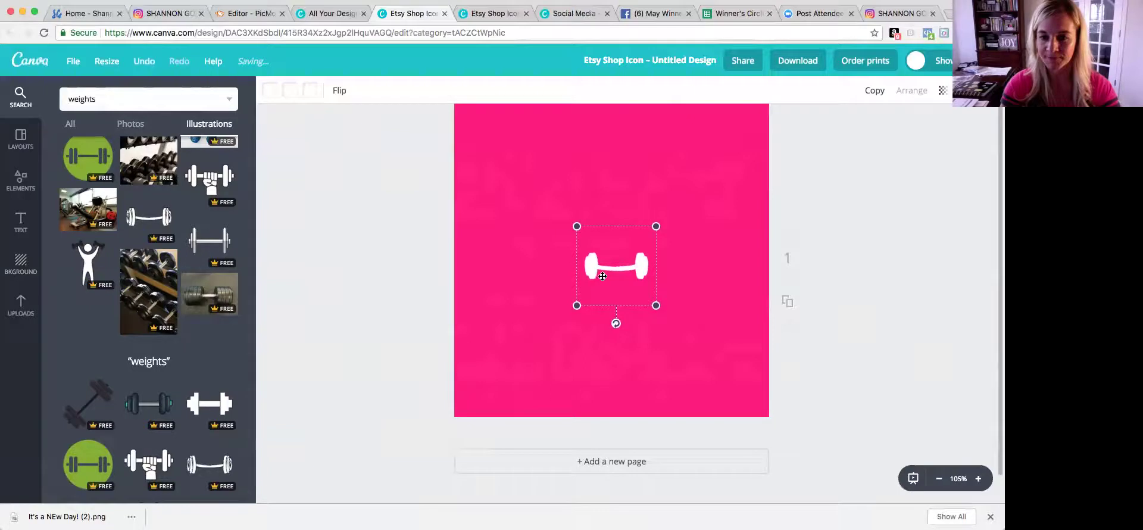
drag(606, 276, 594, 277)
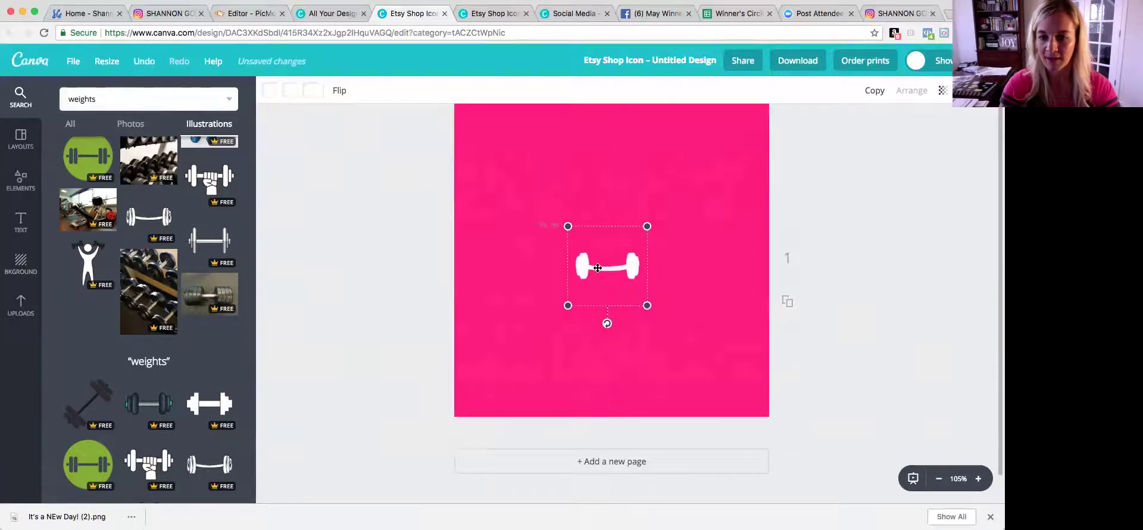
click(548, 289)
drag(625, 271, 629, 270)
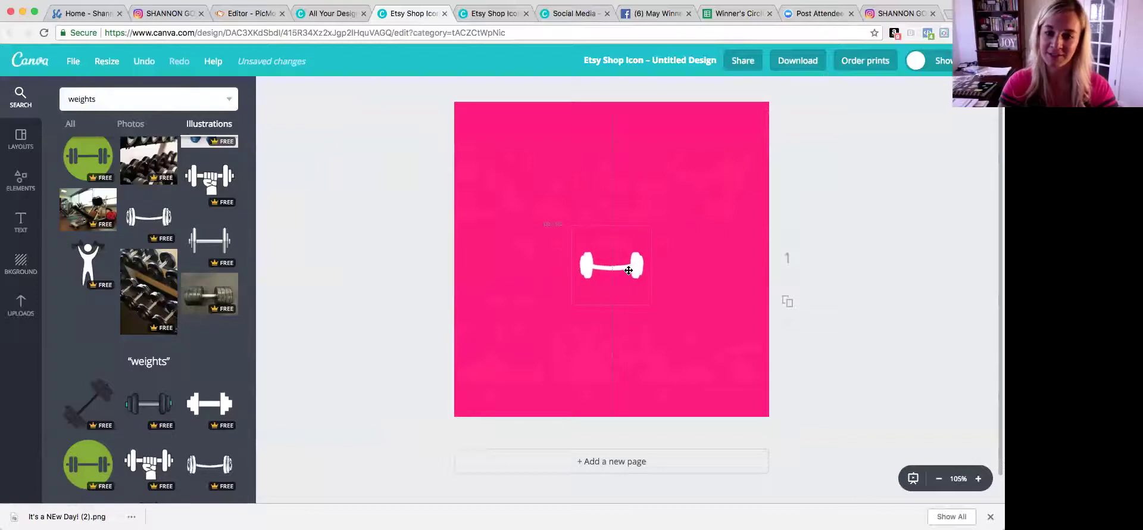
Download the finished pink barbell icon as a PNG file.
click(544, 299)
click(799, 61)
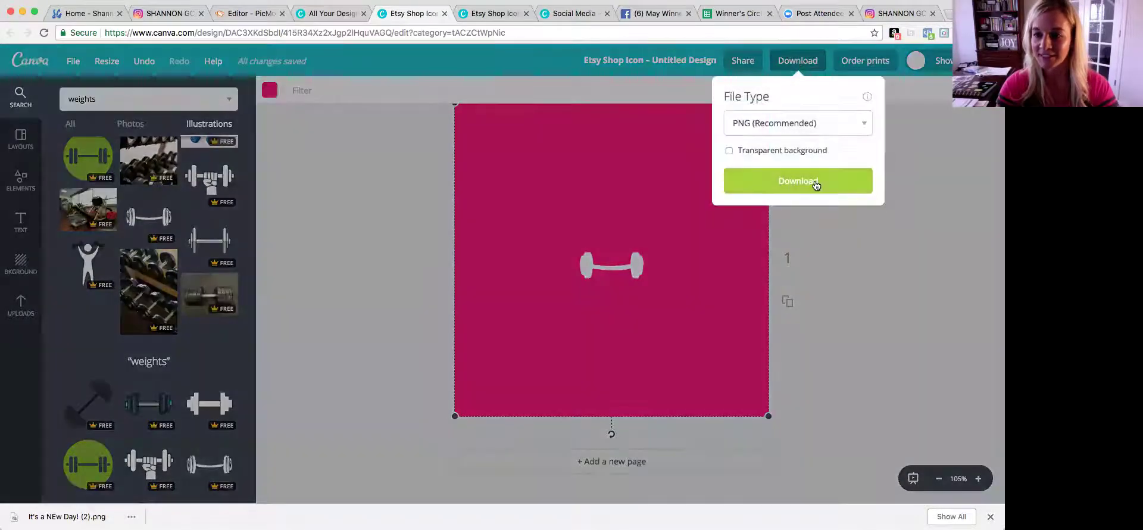
click(816, 180)
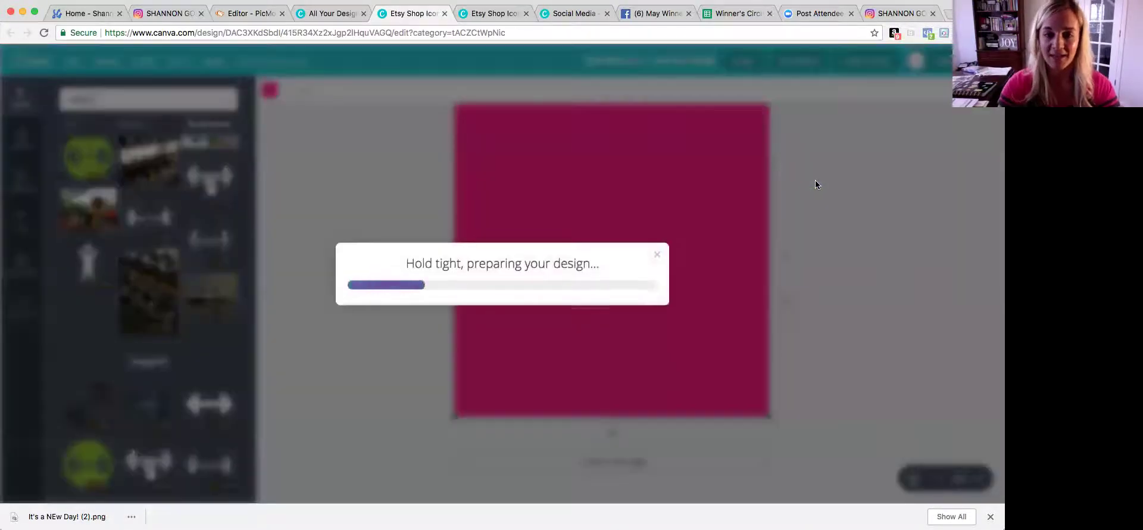